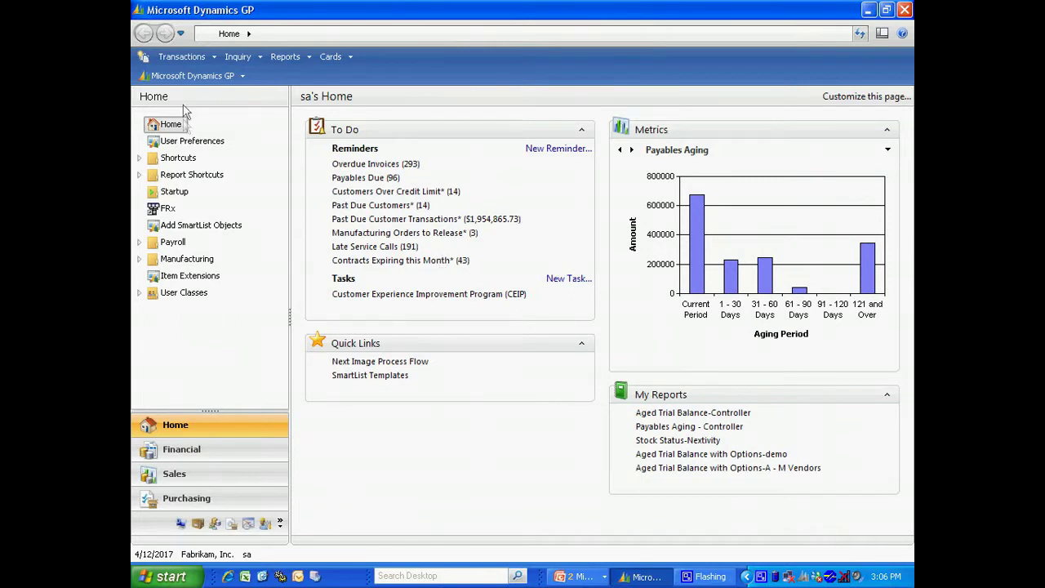
- Review the deferral setup options and accept them
{"action": "left_click", "coordinate": [192, 75]}
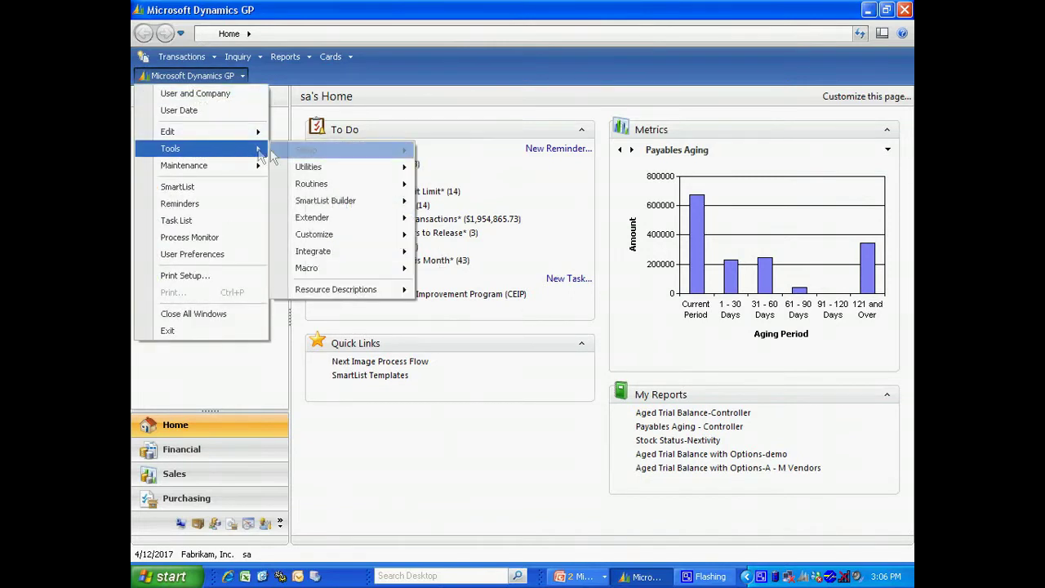
{"action": "mouse_move", "coordinate": [343, 150]}
{"action": "mouse_move", "coordinate": [458, 236]}
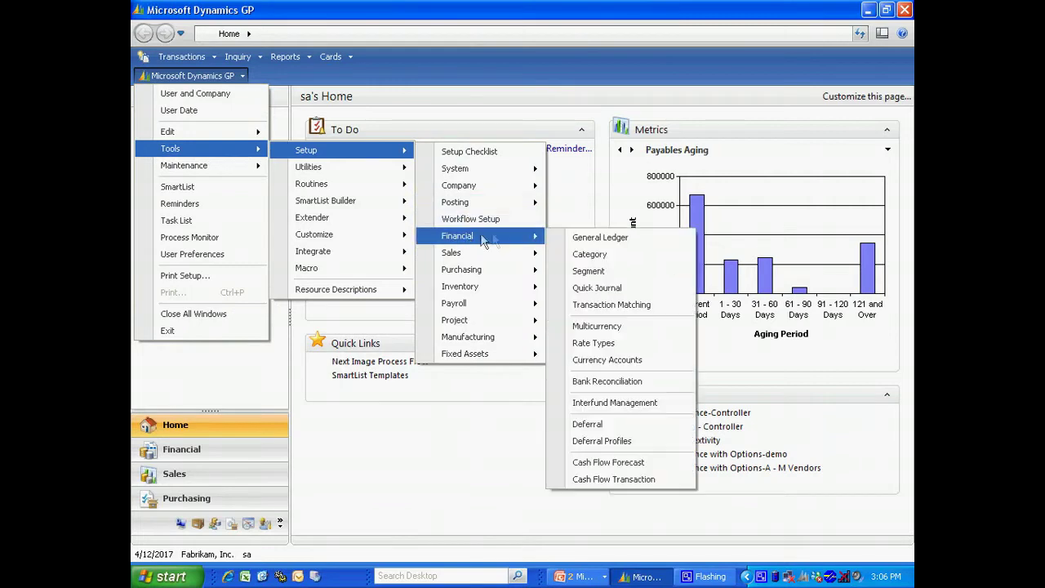
{"action": "left_click", "coordinate": [588, 424]}
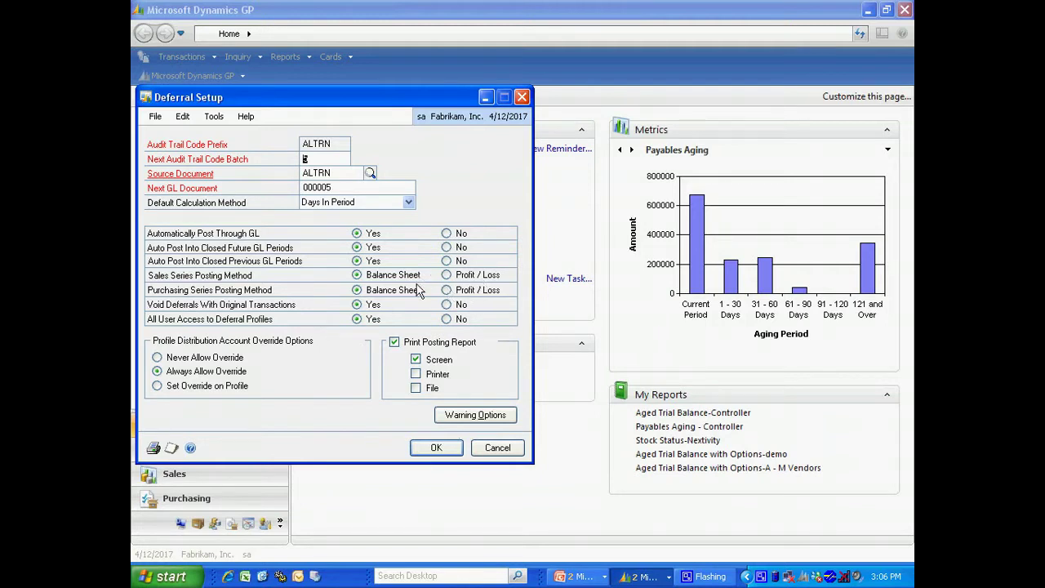
{"action": "left_click", "coordinate": [436, 447]}
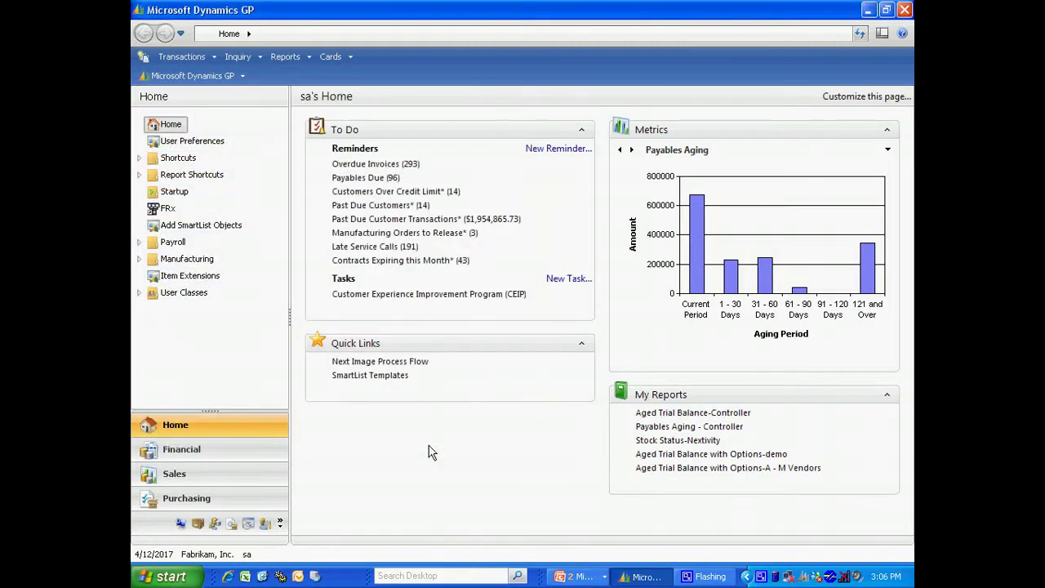
- Load the SOFTWARE - 3 YR profile in Deferral Profile Maintenance via the Profile Name lookup
{"action": "left_click", "coordinate": [197, 78]}
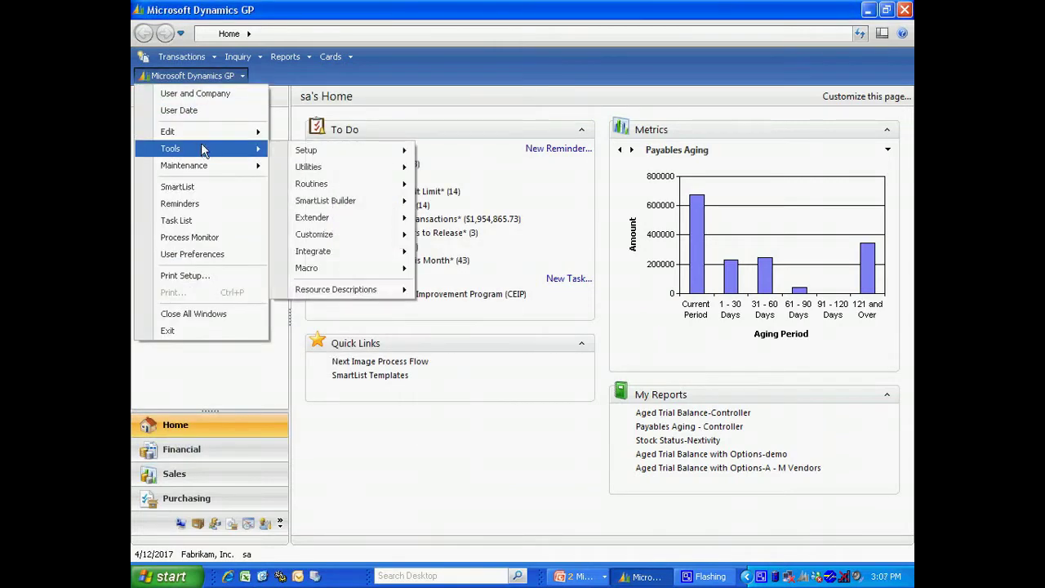
{"action": "mouse_move", "coordinate": [196, 148]}
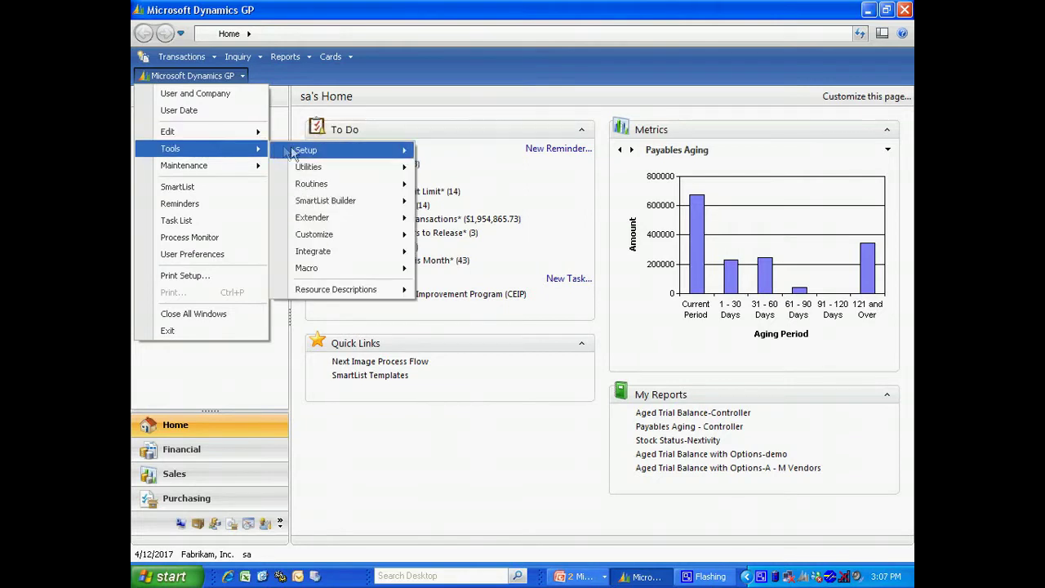
{"action": "mouse_move", "coordinate": [349, 150]}
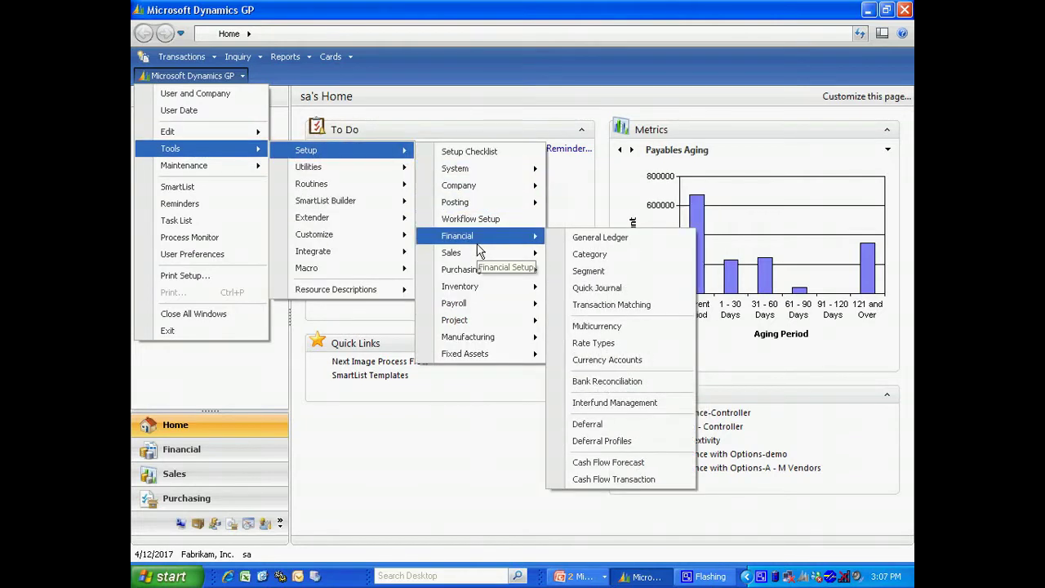
{"action": "mouse_move", "coordinate": [458, 236]}
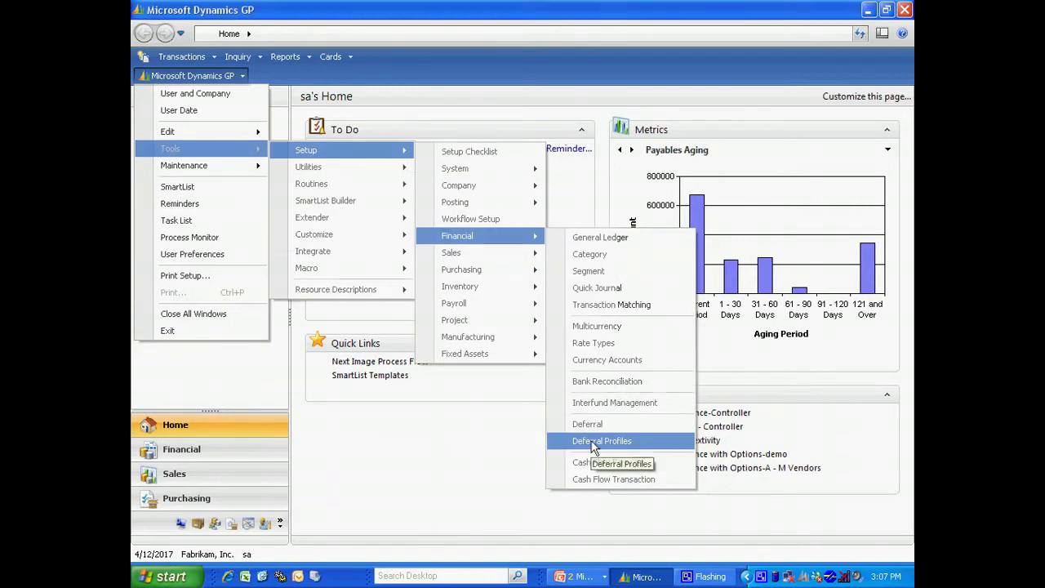
{"action": "left_click", "coordinate": [597, 440]}
{"action": "left_click", "coordinate": [347, 145]}
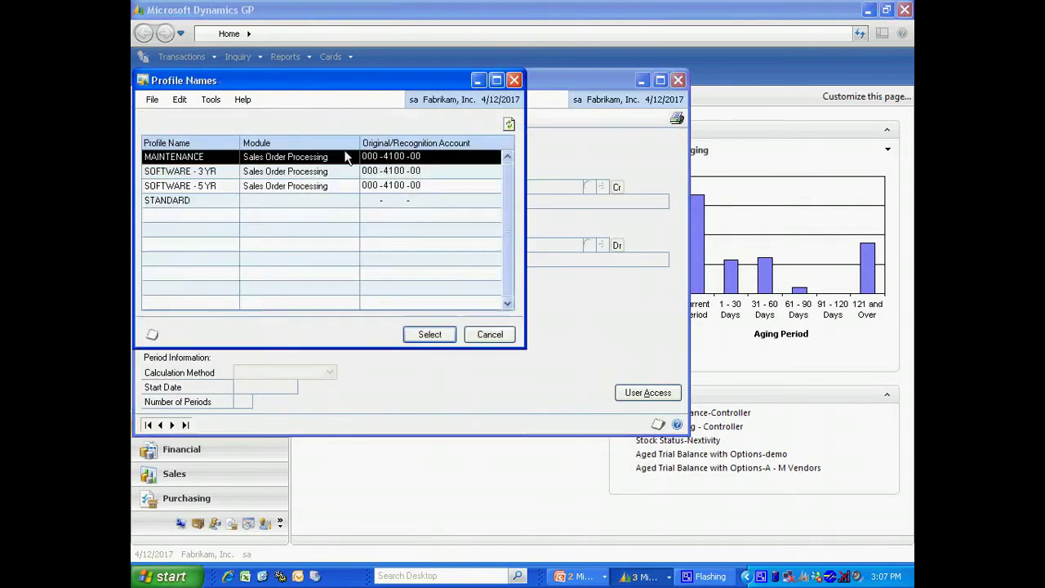
{"action": "double_click", "coordinate": [252, 171]}
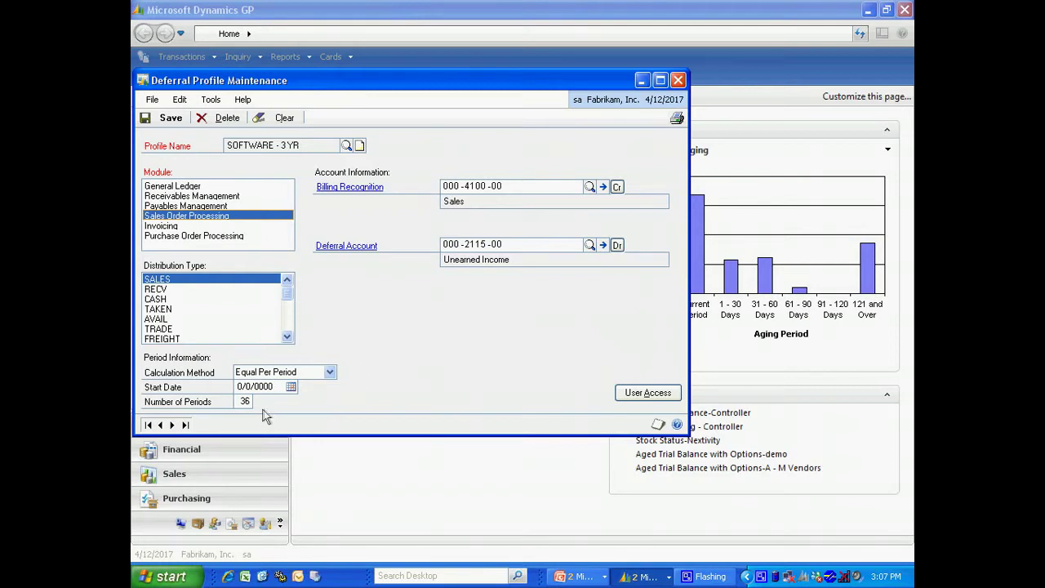
- Close the deferral profile window and start a new Sales Transaction Entry
{"action": "left_click", "coordinate": [171, 118]}
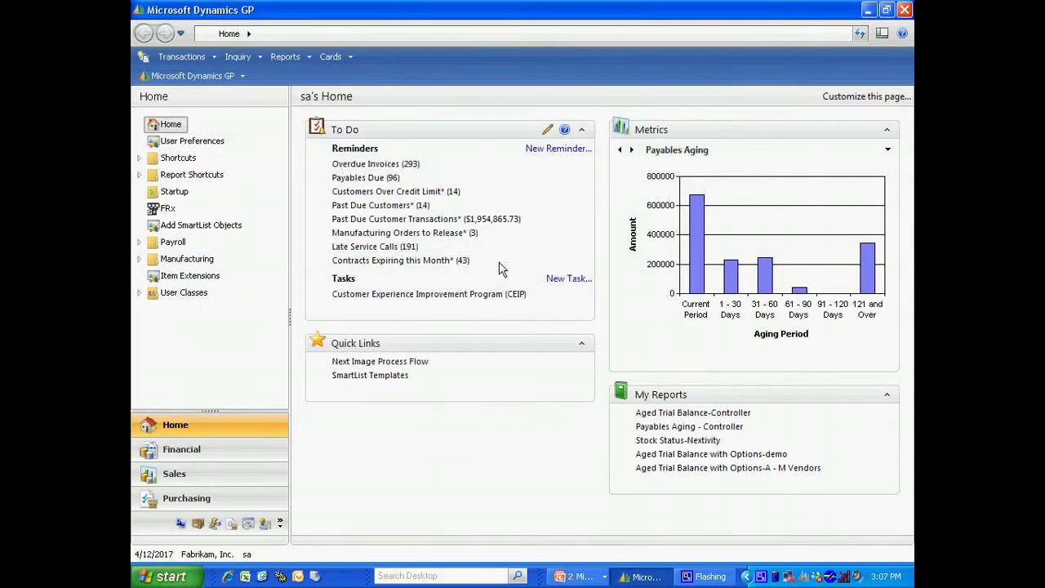
{"action": "left_click", "coordinate": [181, 57]}
{"action": "mouse_move", "coordinate": [237, 91]}
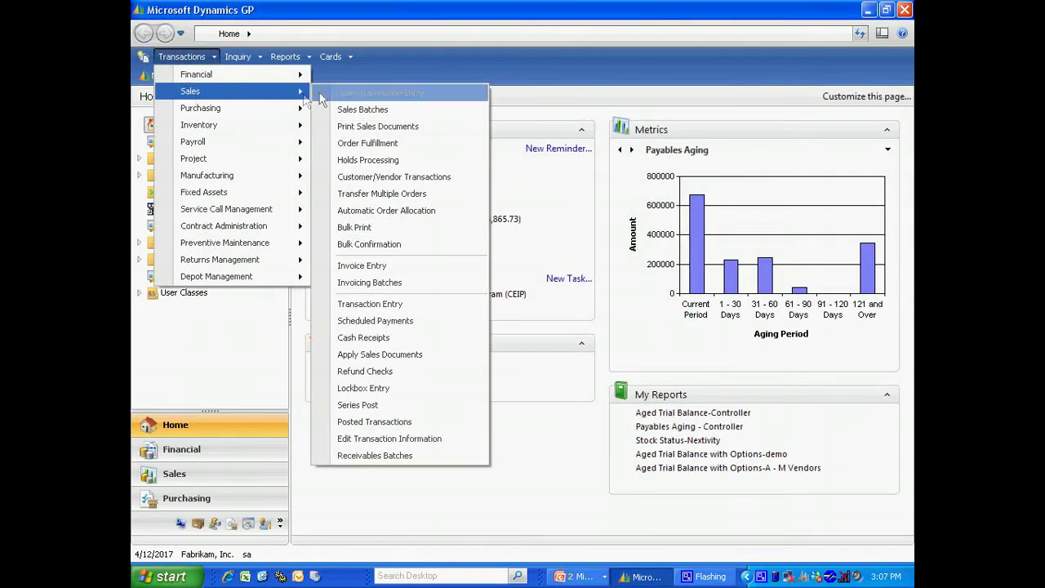
{"action": "left_click", "coordinate": [327, 95]}
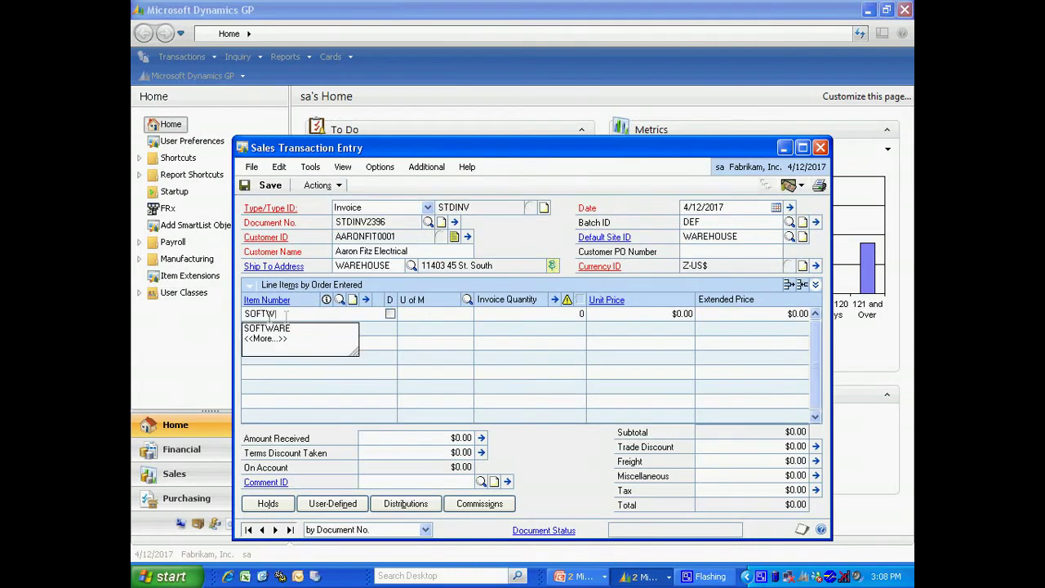
- Add a SOFTWARE invoice line with quantity 1 at unit price $30,000
{"action": "left_click", "coordinate": [266, 329]}
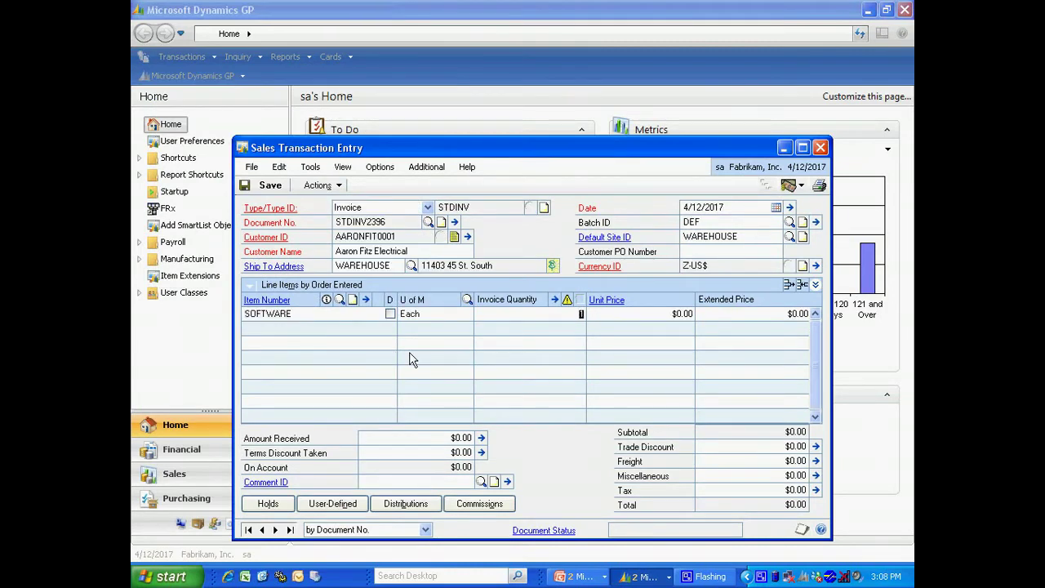
{"action": "type", "text": "1"}
{"action": "key", "text": "Tab"}
{"action": "type", "text": "3"}
{"action": "type", "text": "0,000"}
{"action": "key", "text": "Tab"}
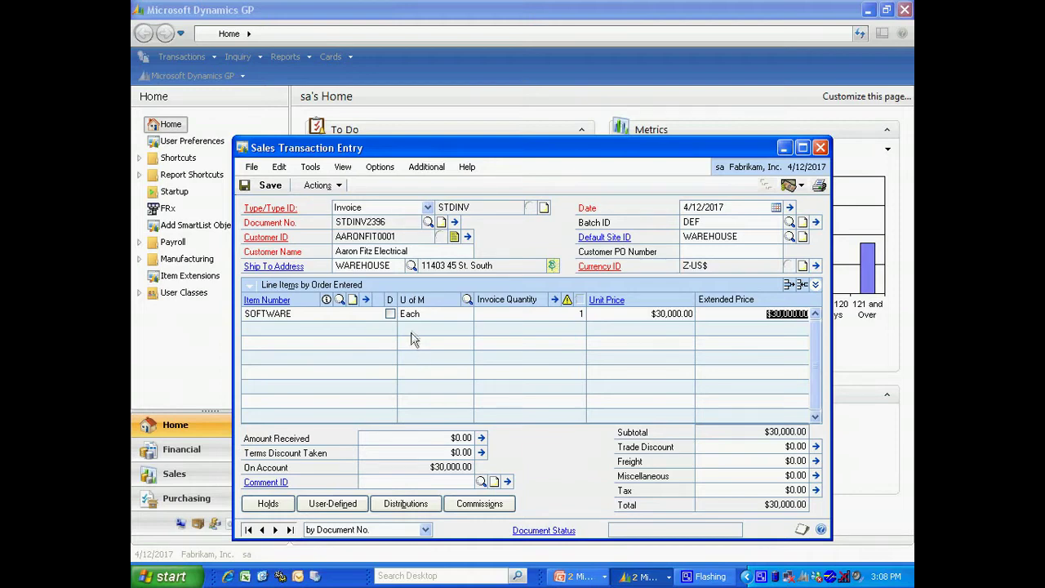
- Open the invoice's distributions, accepting the customer credit-limit warning
{"action": "left_click", "coordinate": [419, 506]}
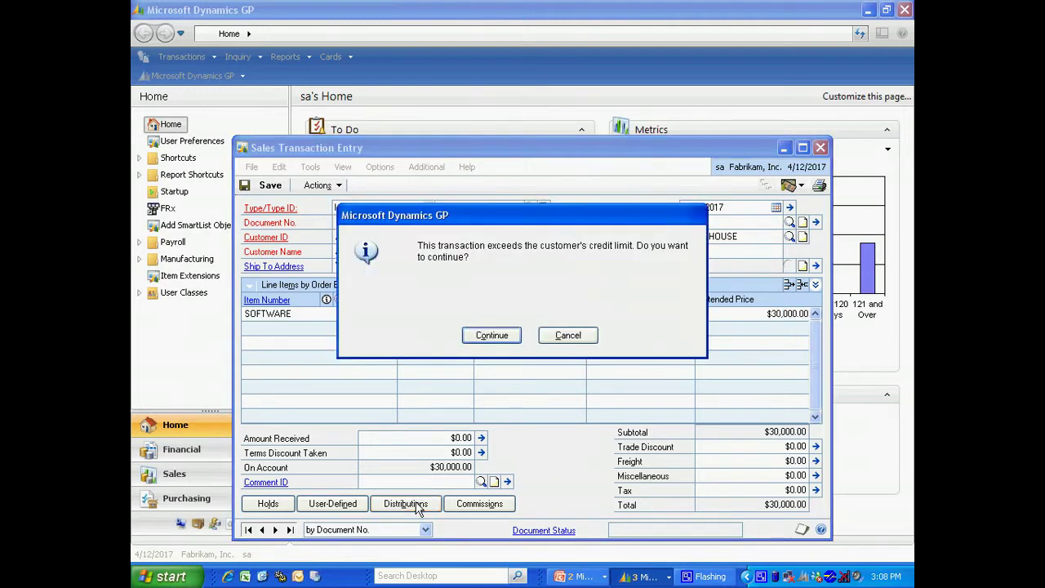
{"action": "left_click", "coordinate": [496, 337]}
{"action": "left_click", "coordinate": [429, 504]}
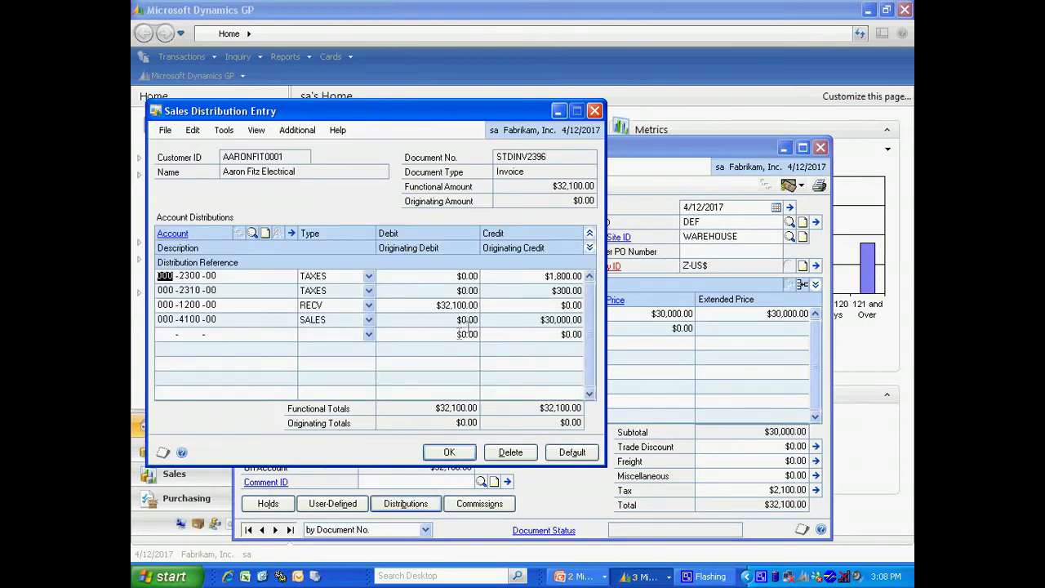
- Change the SALES distribution account from 000-4100-00 to 000-2115-00
{"action": "left_click", "coordinate": [490, 319]}
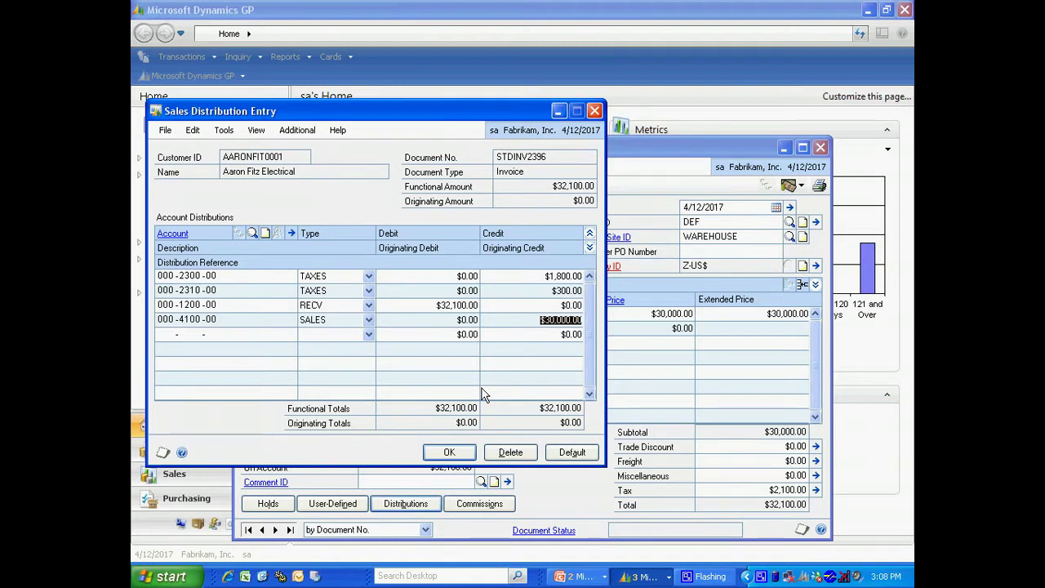
{"action": "double_click", "coordinate": [196, 320]}
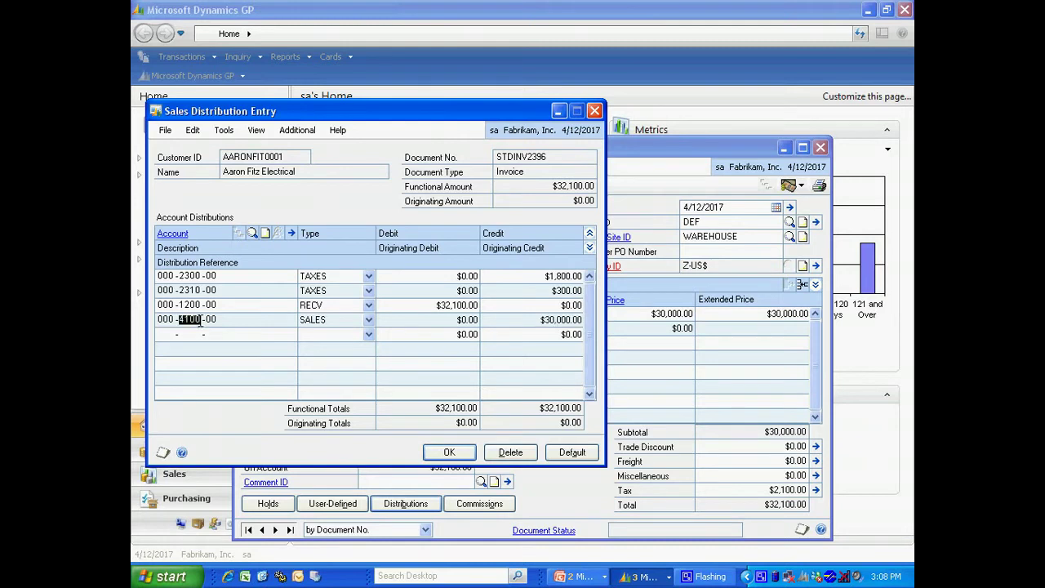
{"action": "type", "text": "2115"}
{"action": "key", "text": "Tab"}
{"action": "key", "text": "Tab"}
{"action": "key", "text": "Tab"}
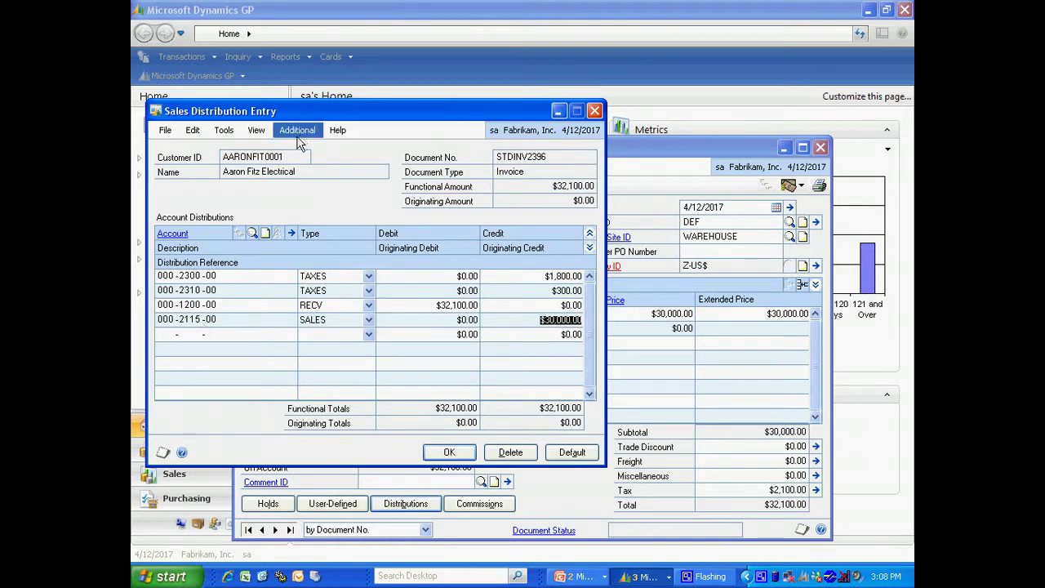
{"action": "left_click", "coordinate": [297, 132]}
- Defer the sale under SOFTWARE - 3YR: equal per period, 36 periods from 4/12/2017
{"action": "left_click", "coordinate": [303, 162]}
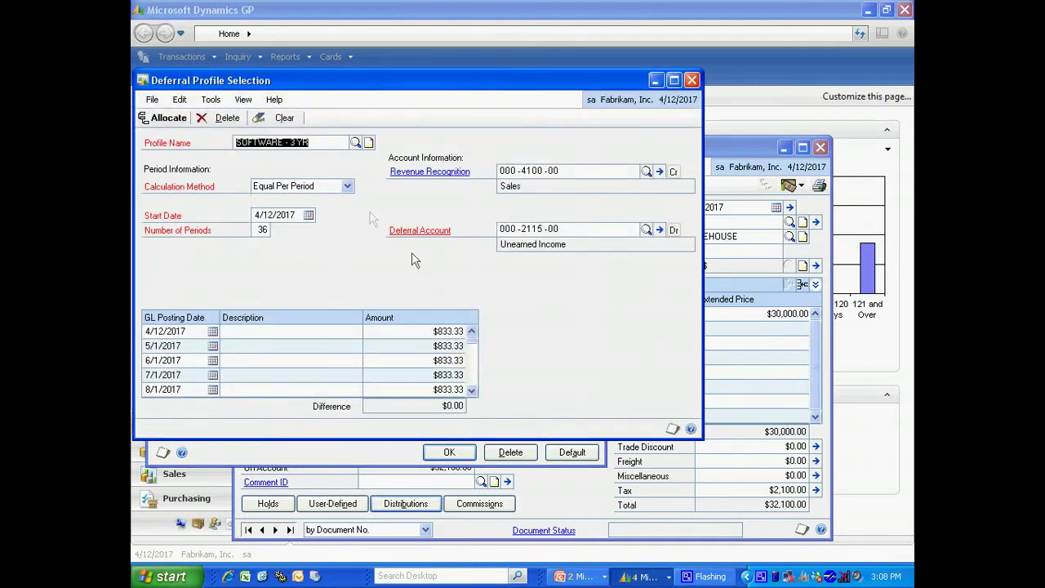
{"action": "key", "text": "Tab"}
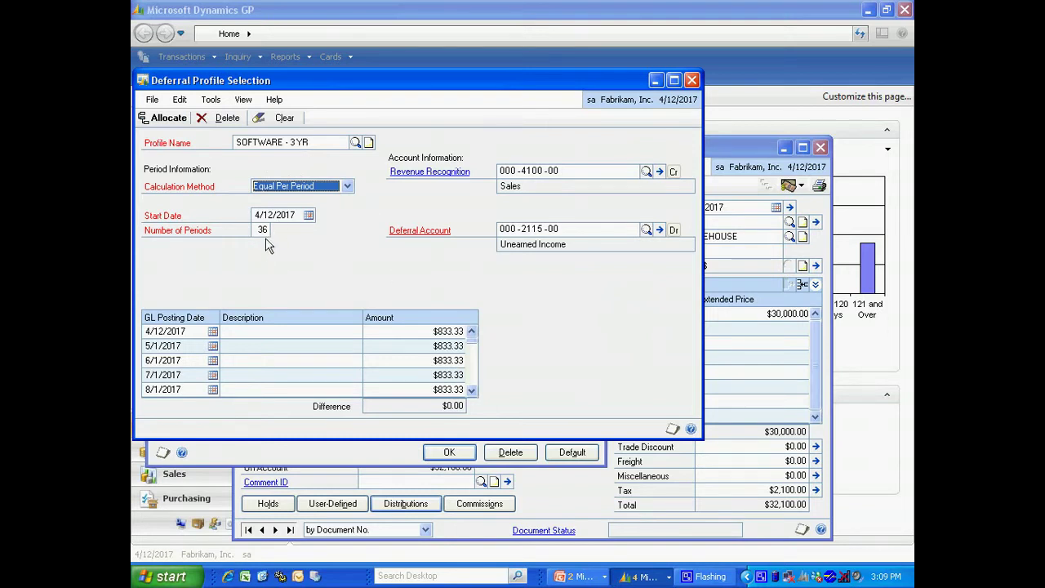
{"action": "left_click", "coordinate": [472, 391]}
{"action": "left_click", "coordinate": [472, 391]}
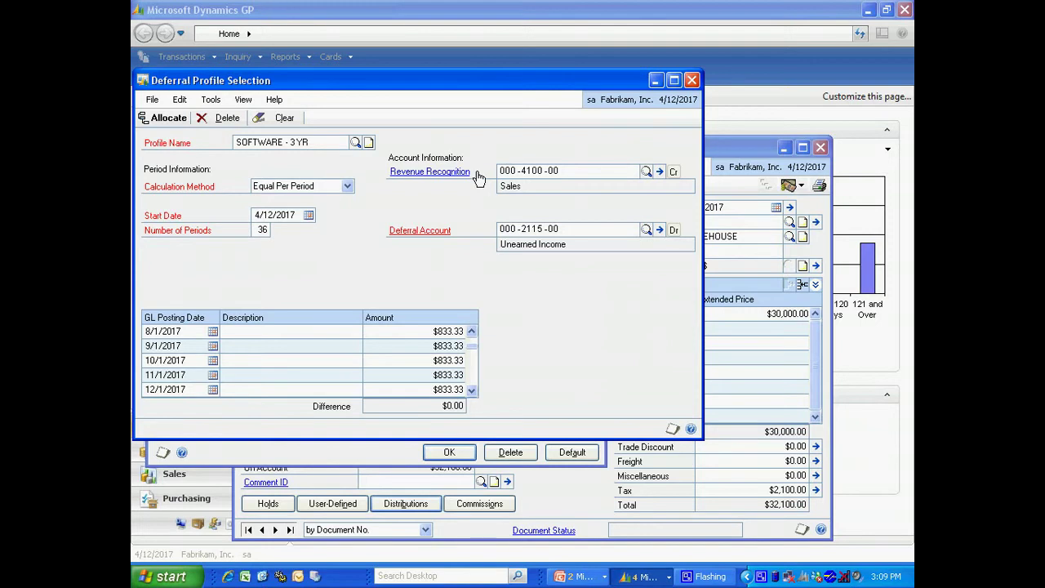
{"action": "left_click", "coordinate": [163, 119]}
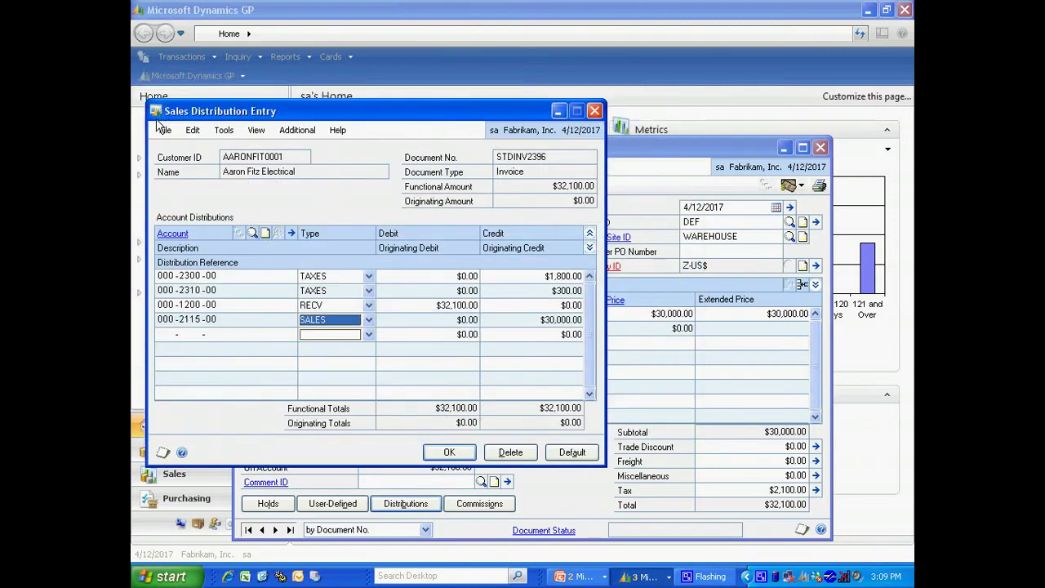
- Accept the distributions, save the invoice, and print its edit list
{"action": "left_click", "coordinate": [449, 452]}
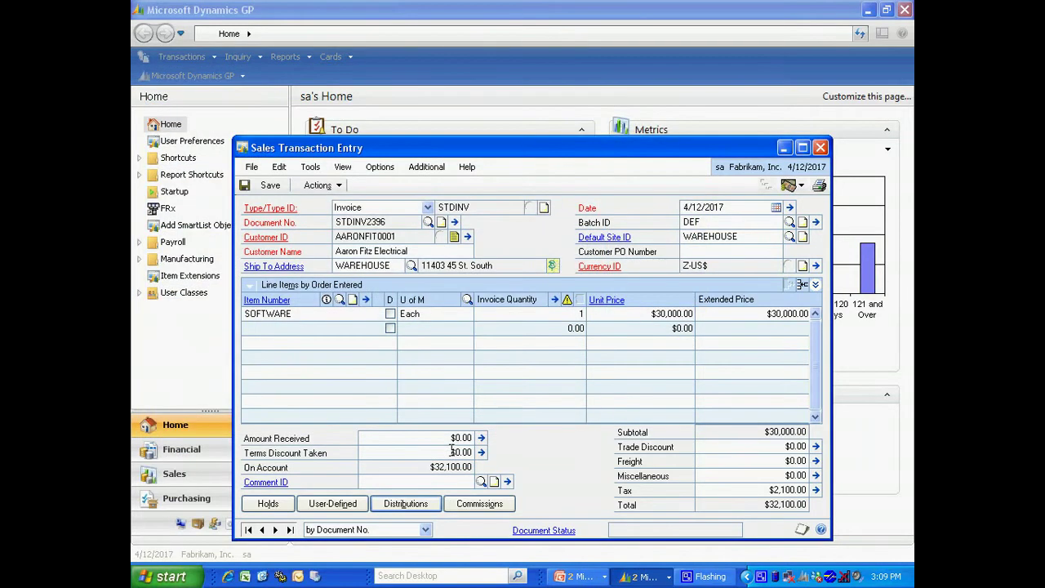
{"action": "left_click", "coordinate": [822, 191]}
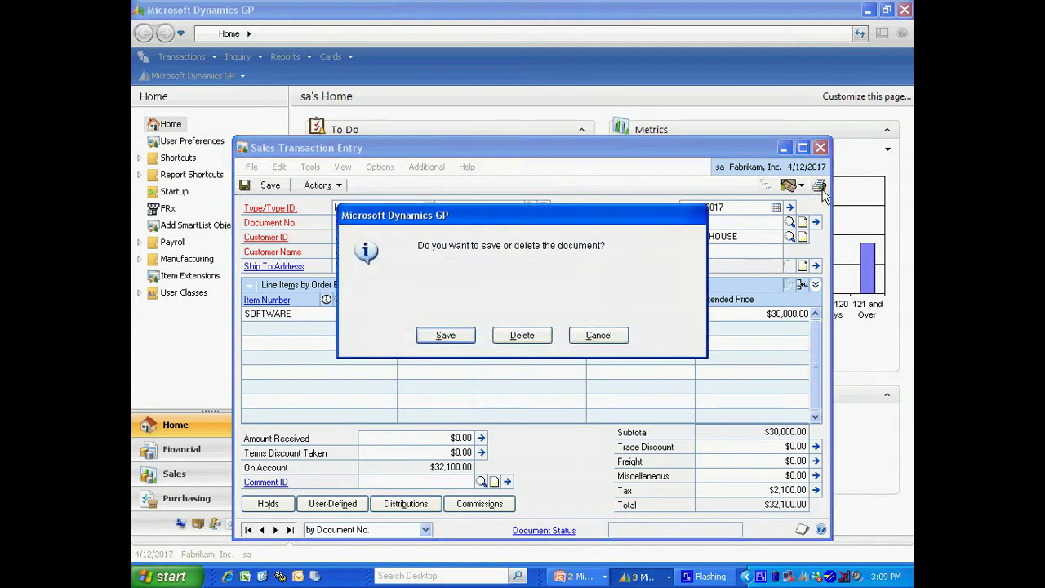
{"action": "left_click", "coordinate": [445, 337]}
{"action": "left_click", "coordinate": [387, 189]}
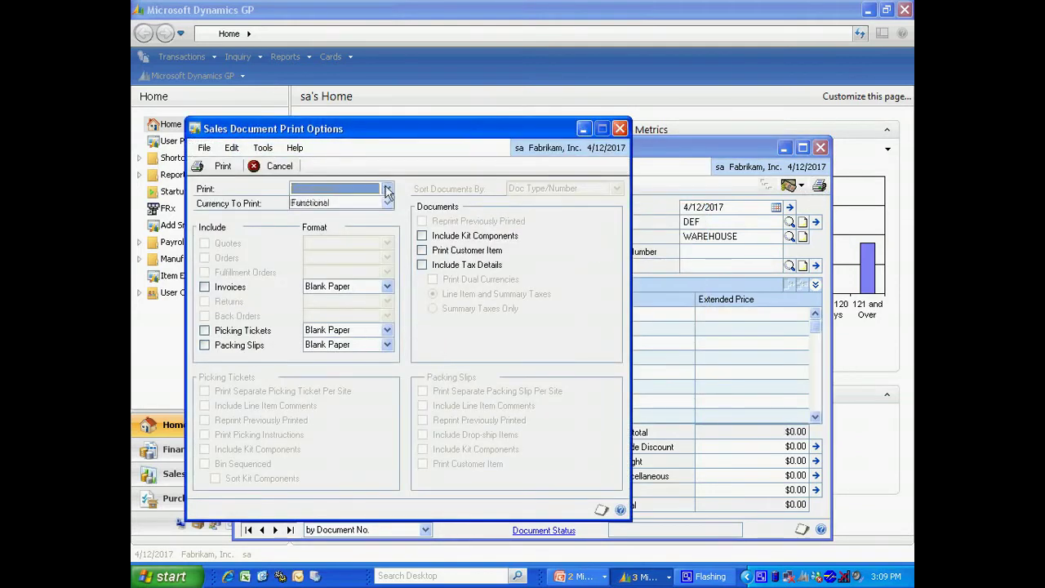
{"action": "left_click", "coordinate": [364, 225]}
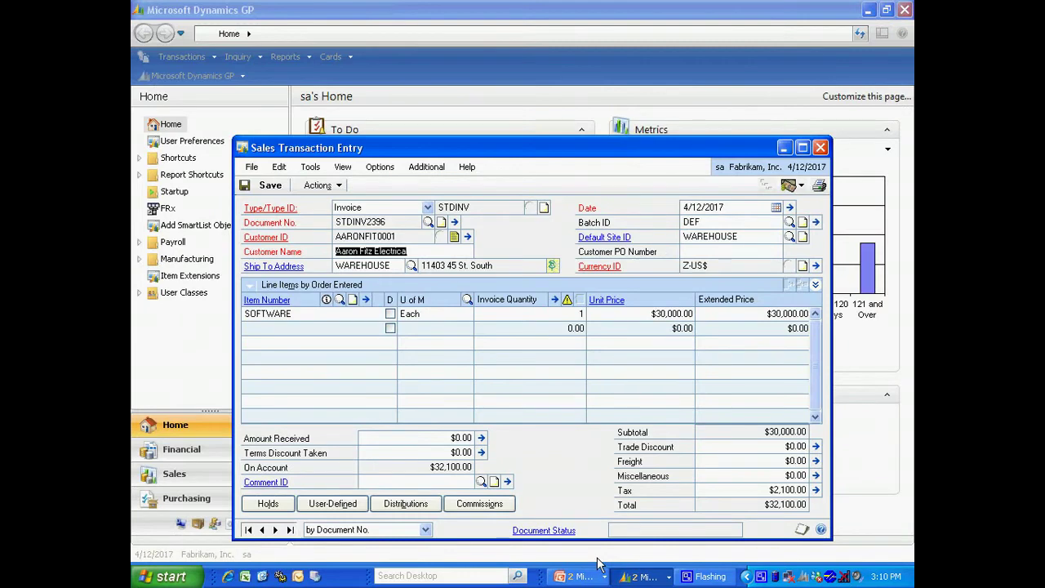
- Clear the DEF batch ID and post invoice STDINV2396 directly
{"action": "left_click", "coordinate": [711, 223]}
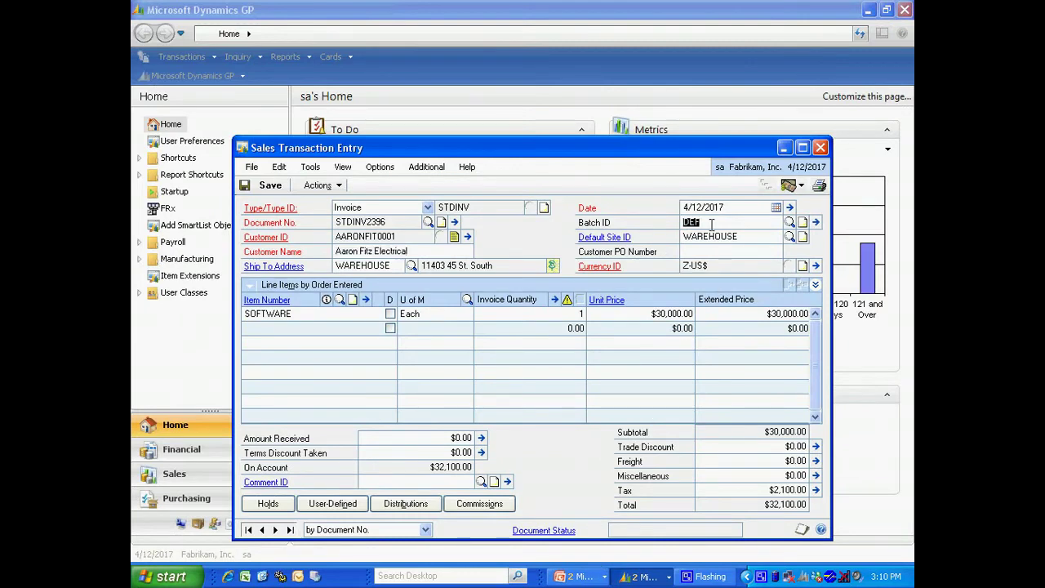
{"action": "key", "text": "Delete"}
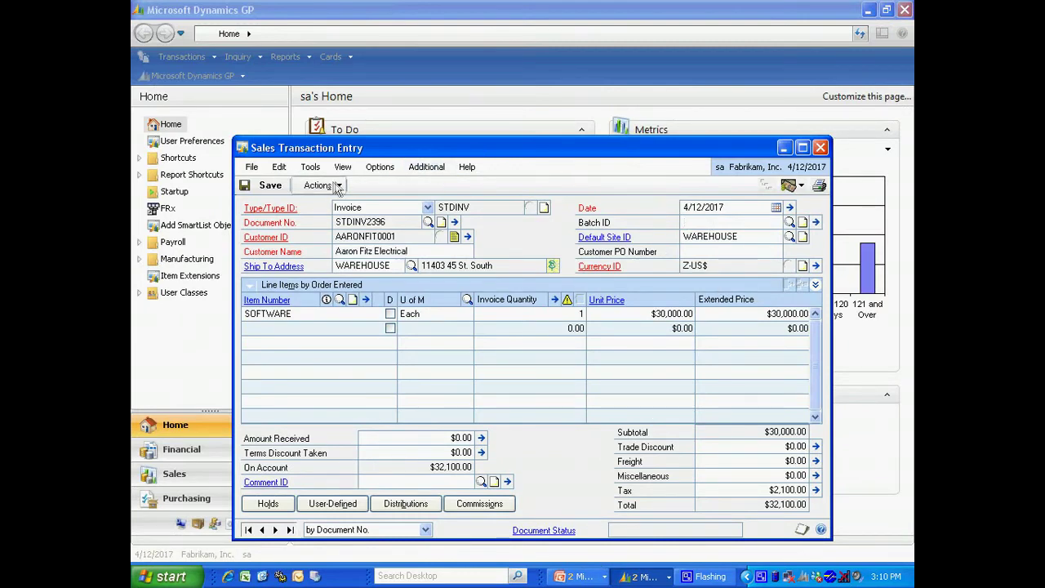
{"action": "left_click", "coordinate": [338, 187]}
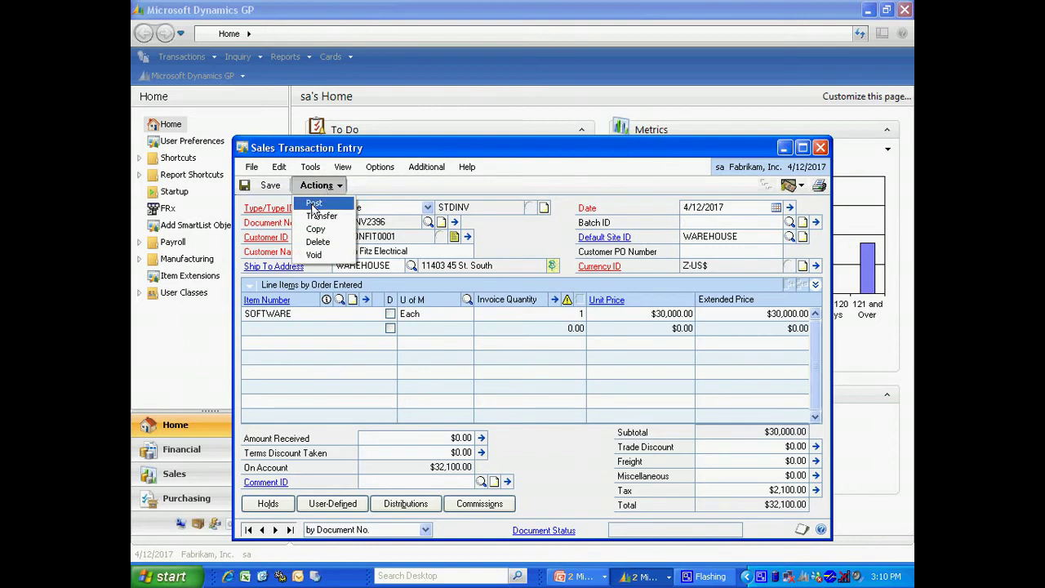
{"action": "left_click", "coordinate": [314, 204]}
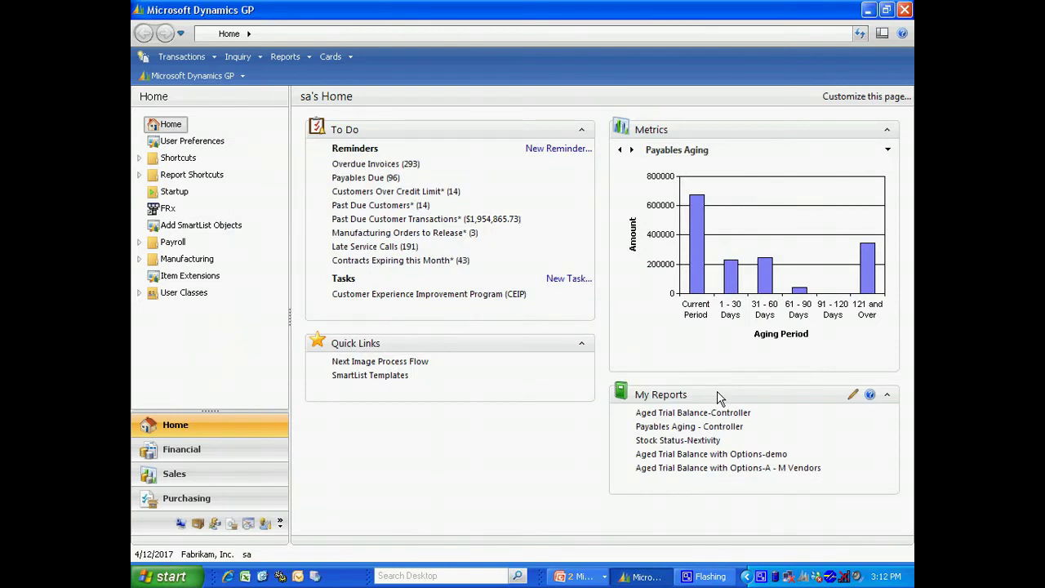
- Open the Deferred Software deferral report option for editing its restrictions
{"action": "left_click", "coordinate": [284, 59]}
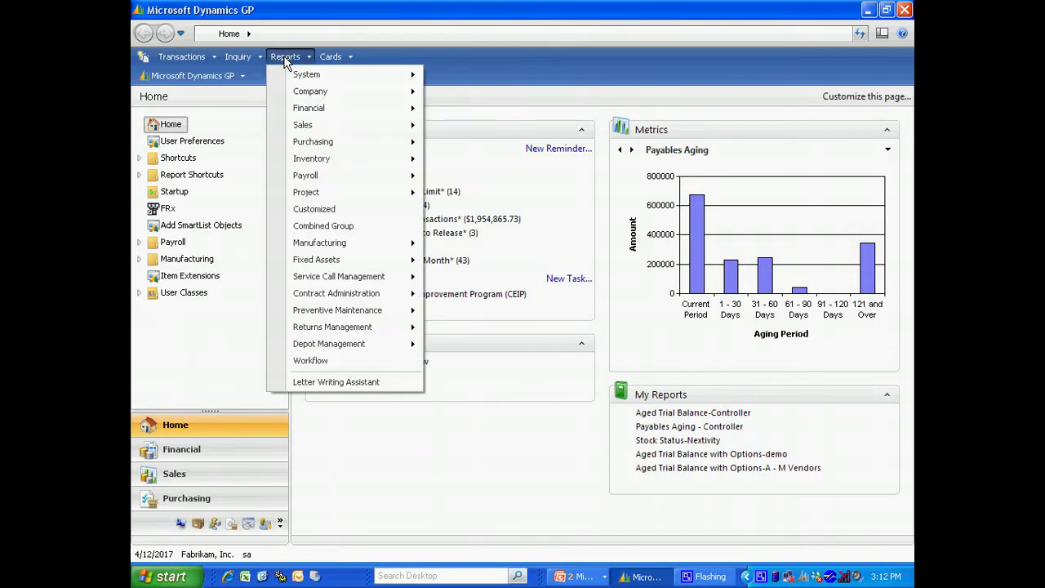
{"action": "mouse_move", "coordinate": [308, 108]}
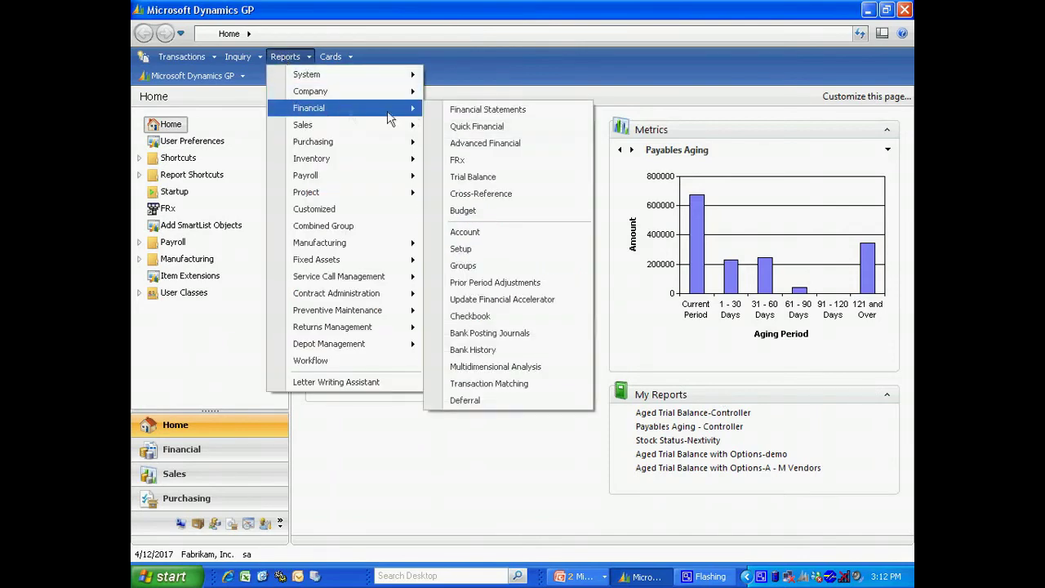
{"action": "left_click", "coordinate": [465, 400]}
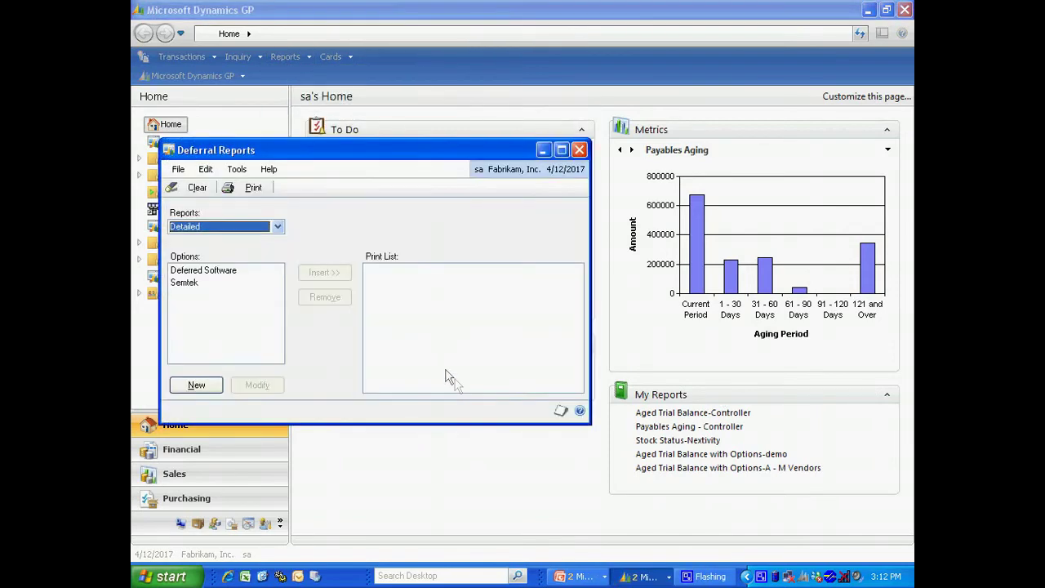
{"action": "left_click", "coordinate": [206, 273]}
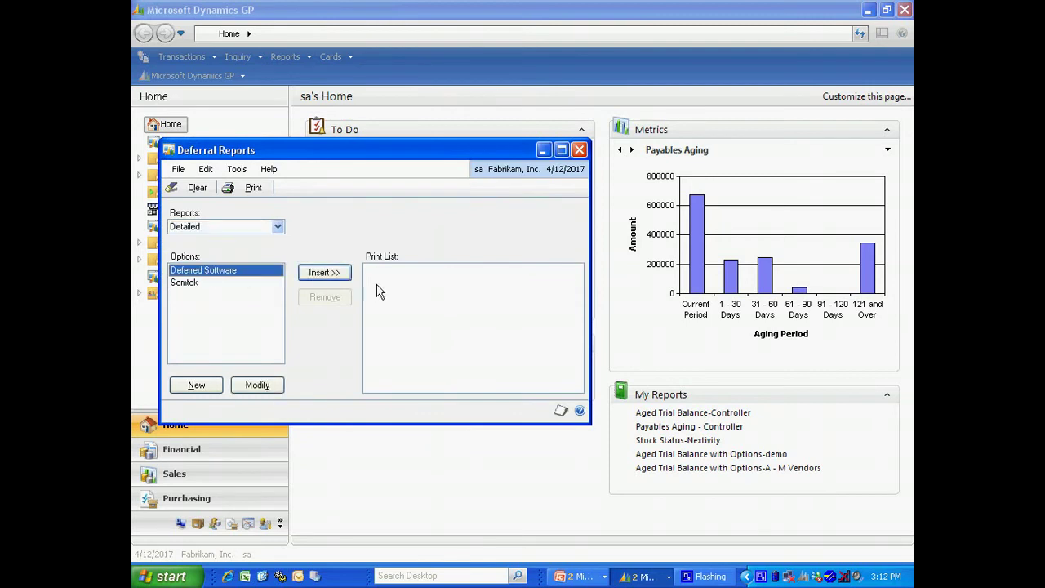
{"action": "left_click", "coordinate": [257, 386]}
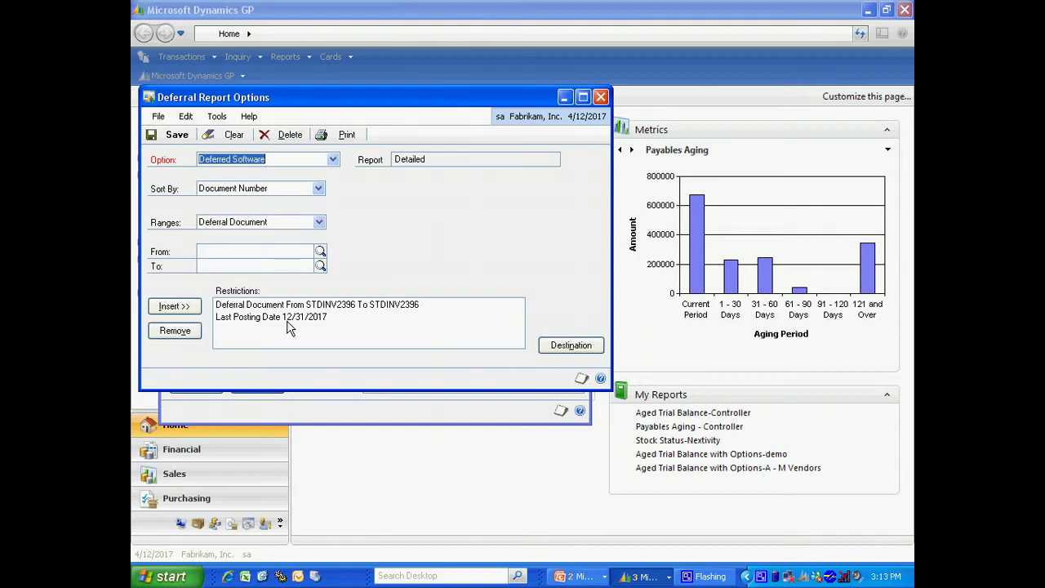
- Print the deferral report to screen, maximized and zoomed to page width
{"action": "left_click", "coordinate": [343, 135]}
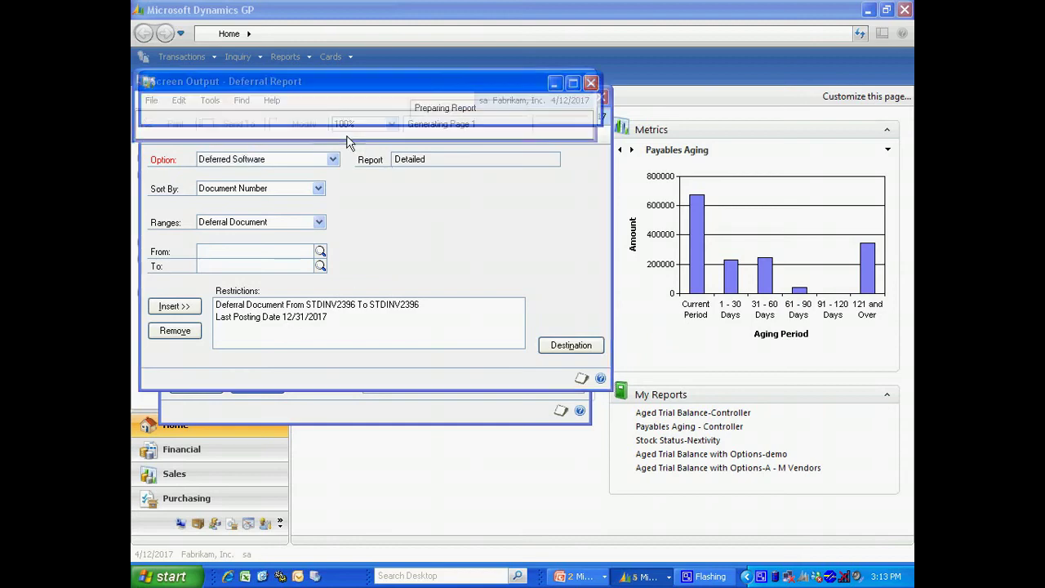
{"action": "left_click", "coordinate": [609, 76]}
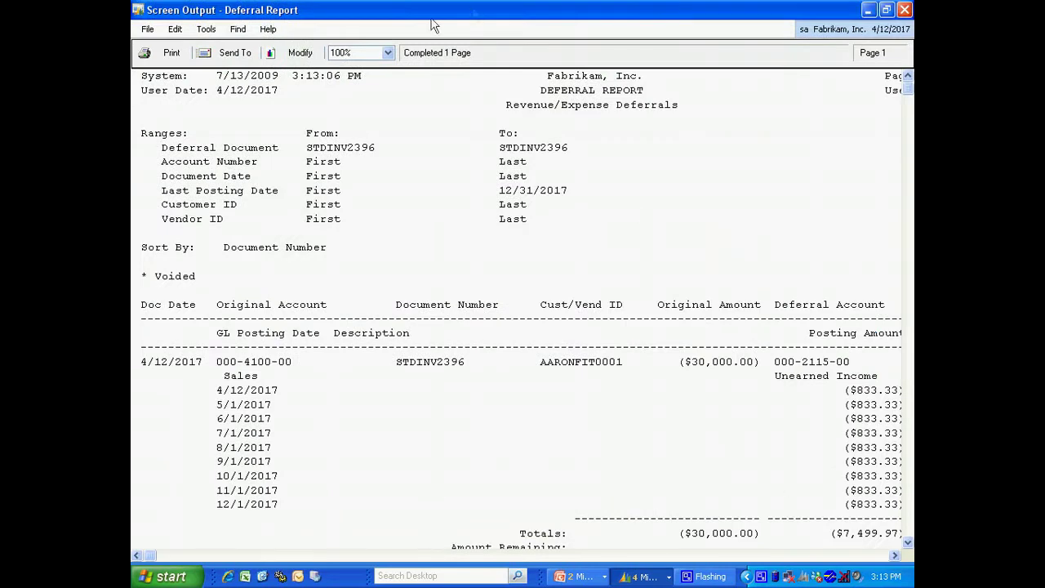
{"action": "left_click", "coordinate": [388, 52]}
{"action": "left_click", "coordinate": [379, 82]}
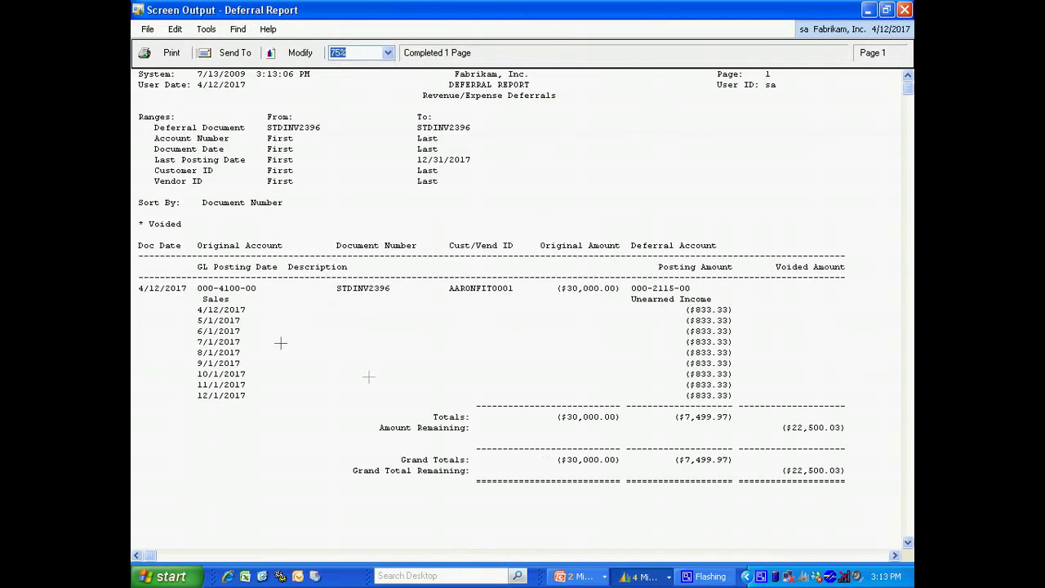